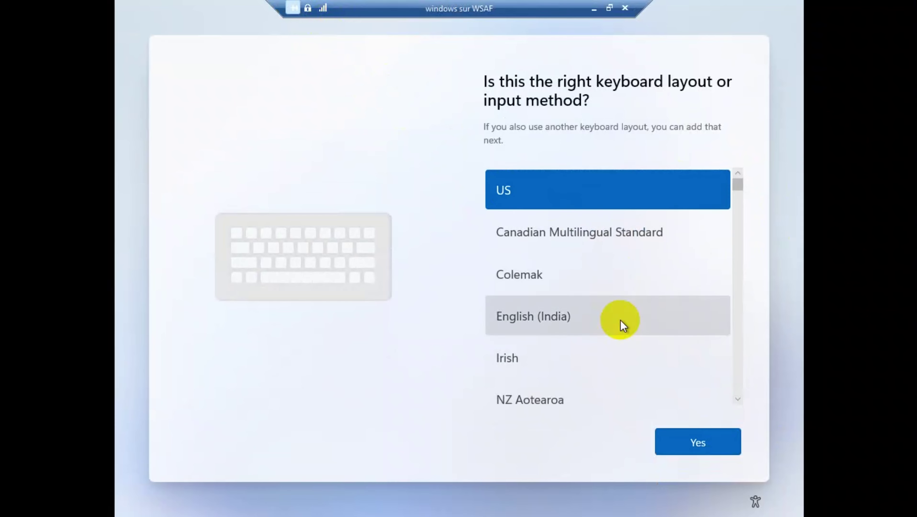
# Step: Choose the French (Legacy, AZERTY) keyboard layout and skip adding a second layout
pyautogui.scroll(-4, 690, 341)
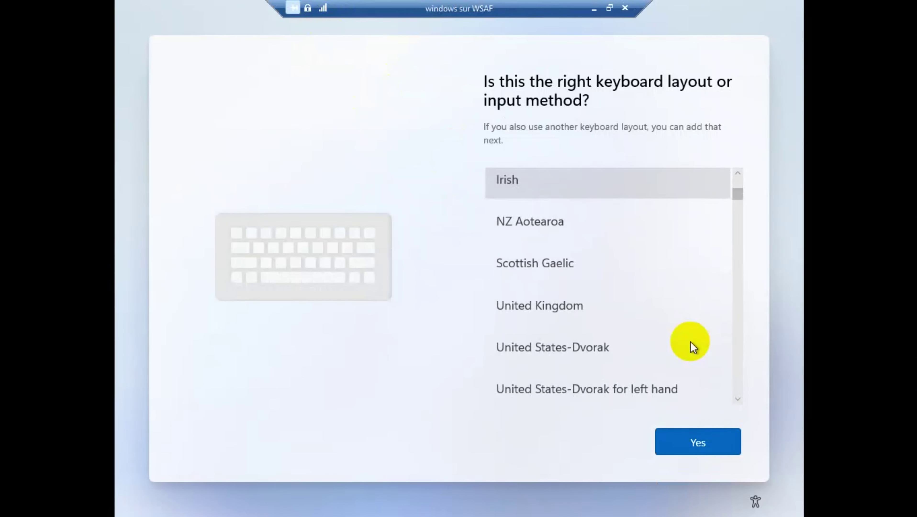
pyautogui.scroll(-8, 690, 341)
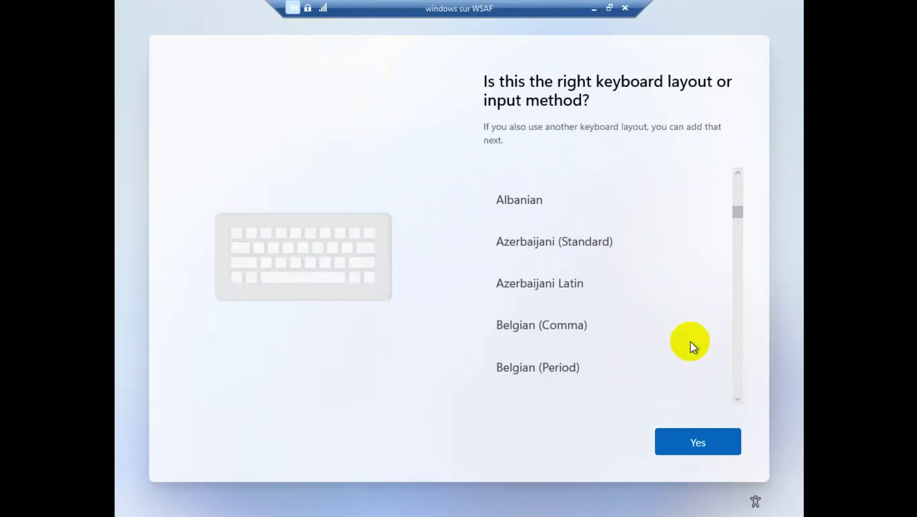
pyautogui.scroll(-8, 692, 346)
pyautogui.scroll(-5, 692, 346)
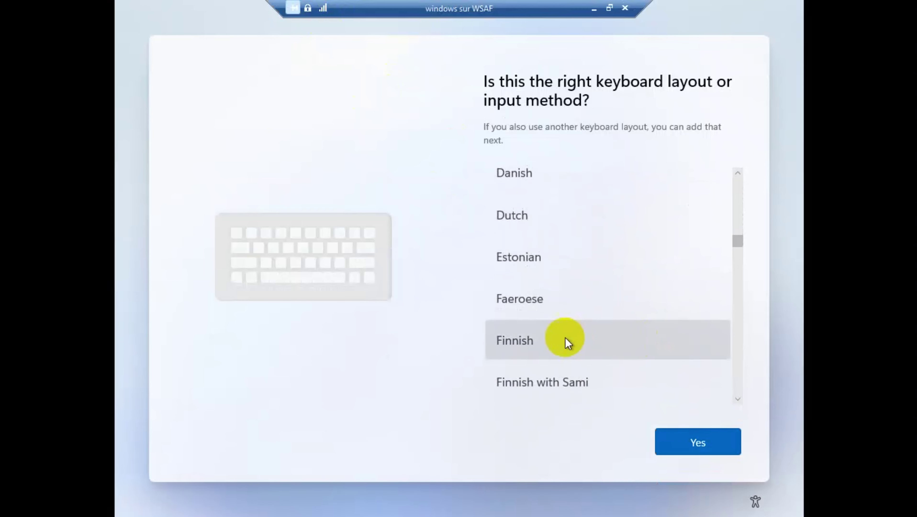
pyautogui.scroll(-3, 564, 340)
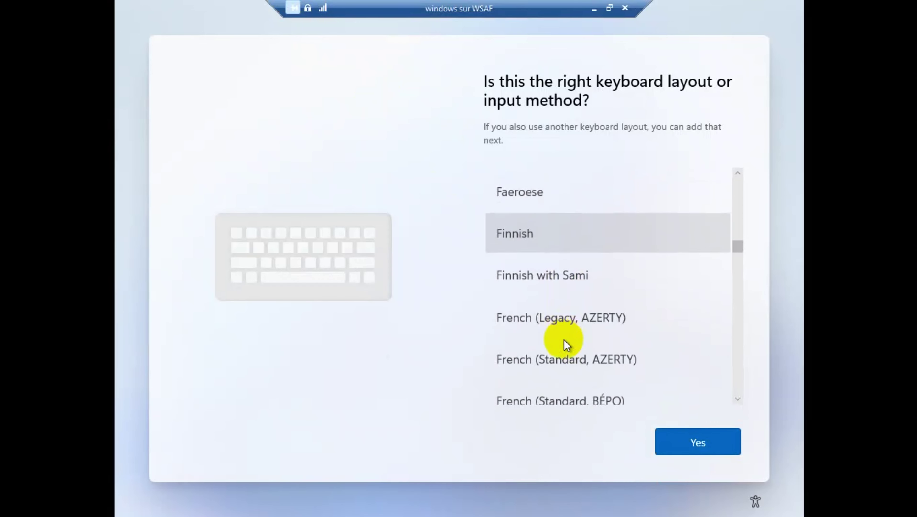
pyautogui.click(605, 322)
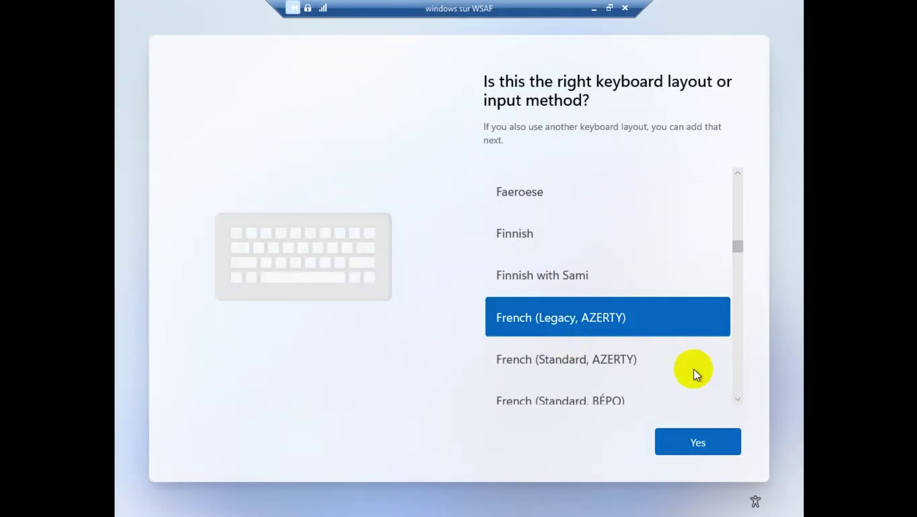
pyautogui.click(706, 443)
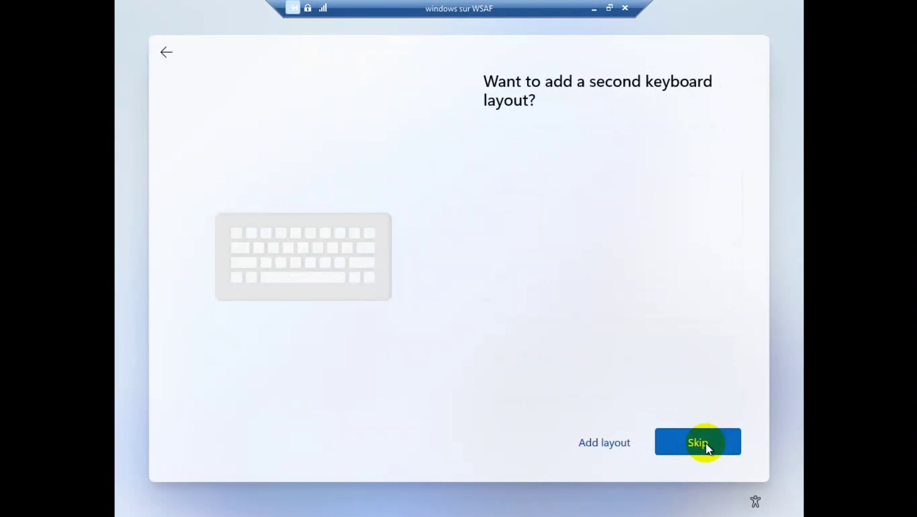
pyautogui.click(706, 443)
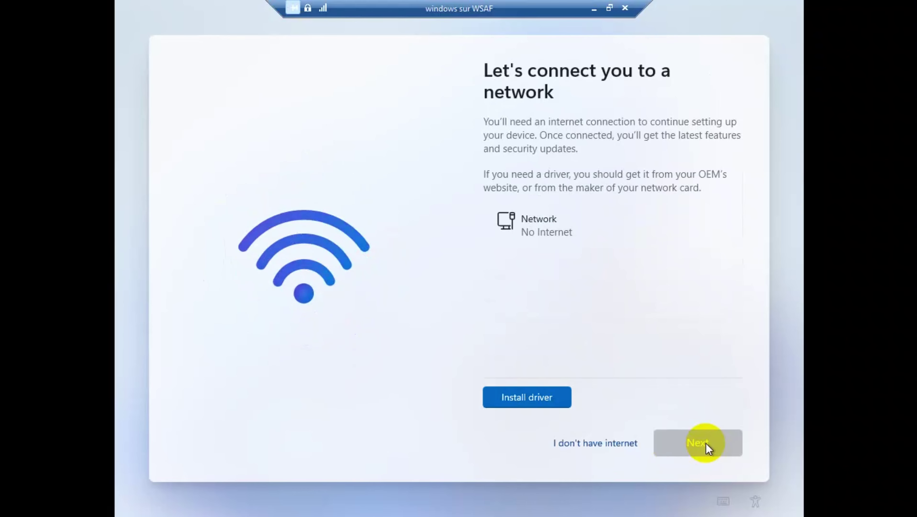
# Step: Continue setup without internet and create the local user angleformation with a blank password
pyautogui.click(599, 444)
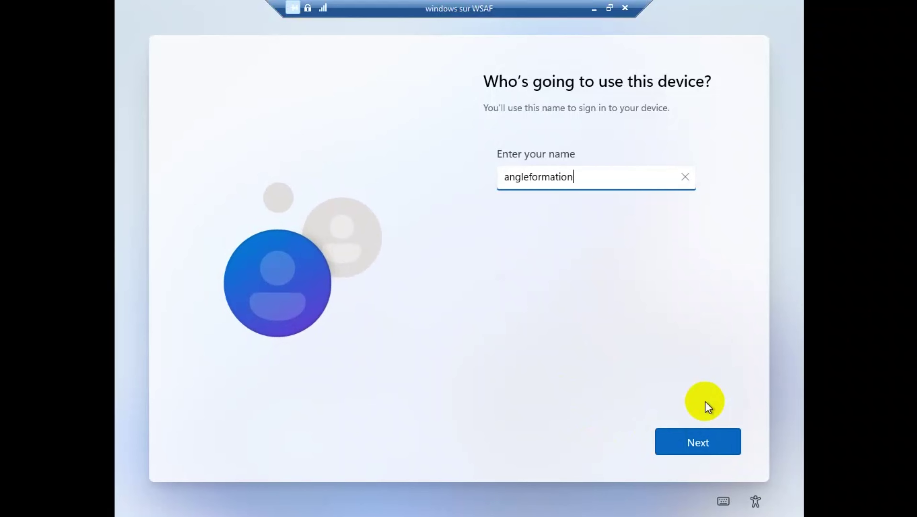
pyautogui.click(708, 442)
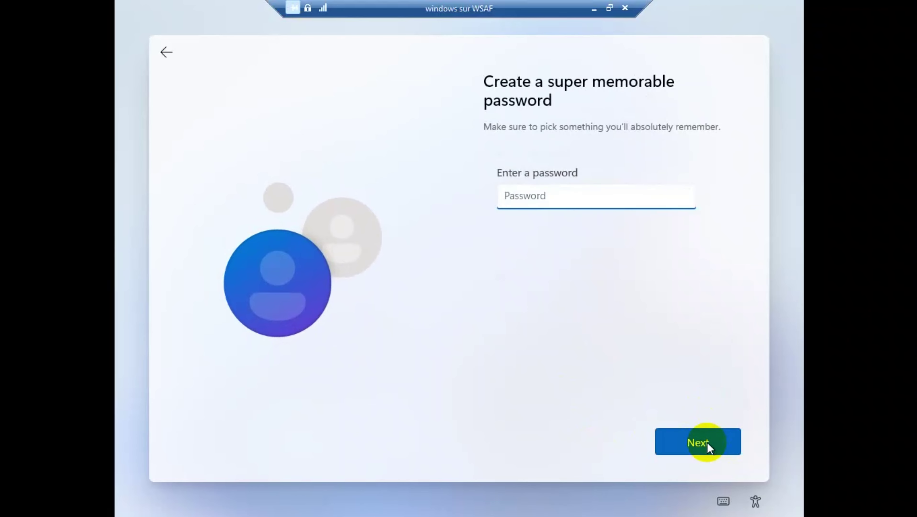
pyautogui.click(707, 442)
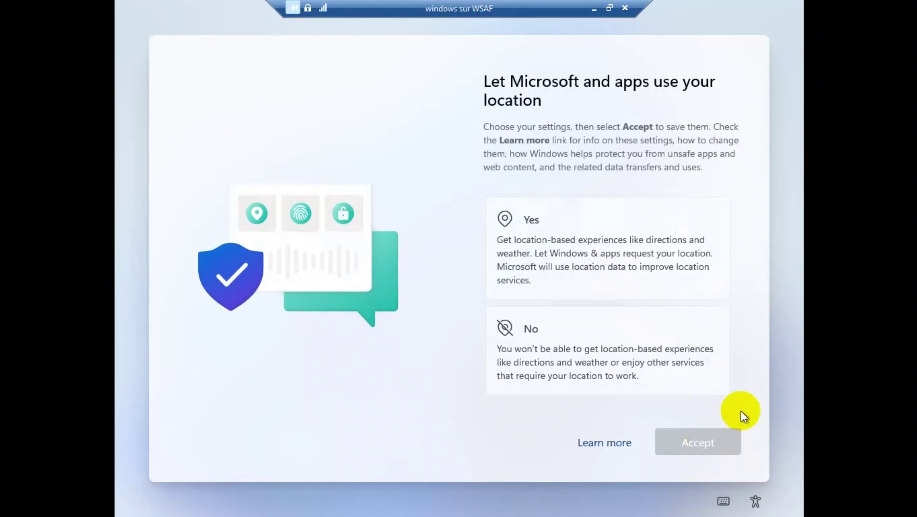
# Step: Decline location access for Microsoft and apps, and decline Find my device
pyautogui.click(593, 346)
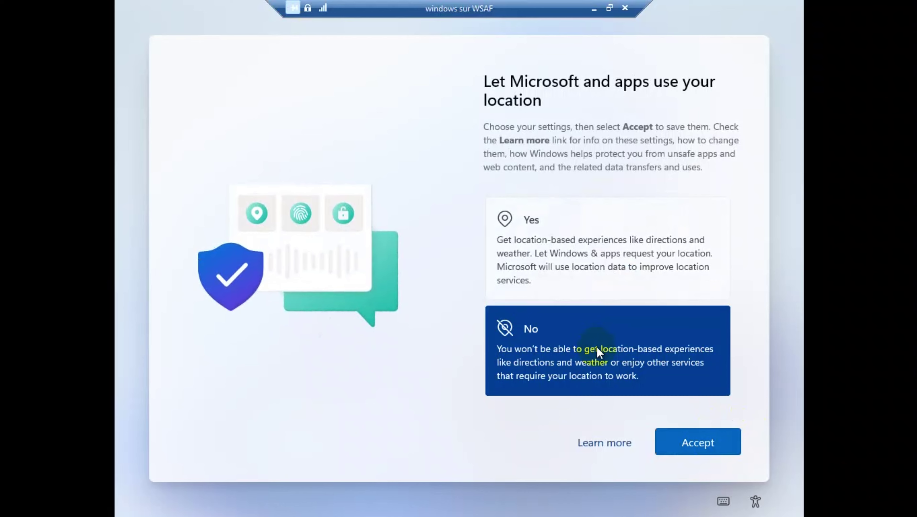
pyautogui.click(691, 441)
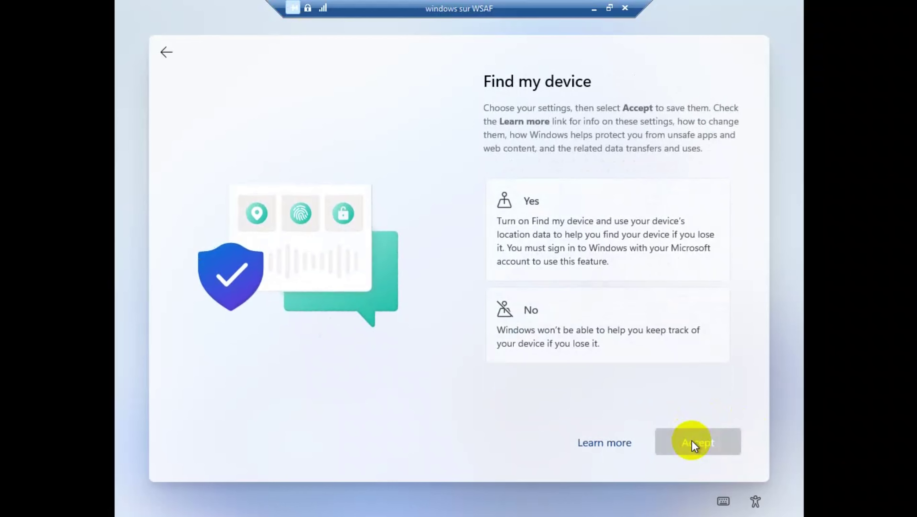
pyautogui.click(620, 307)
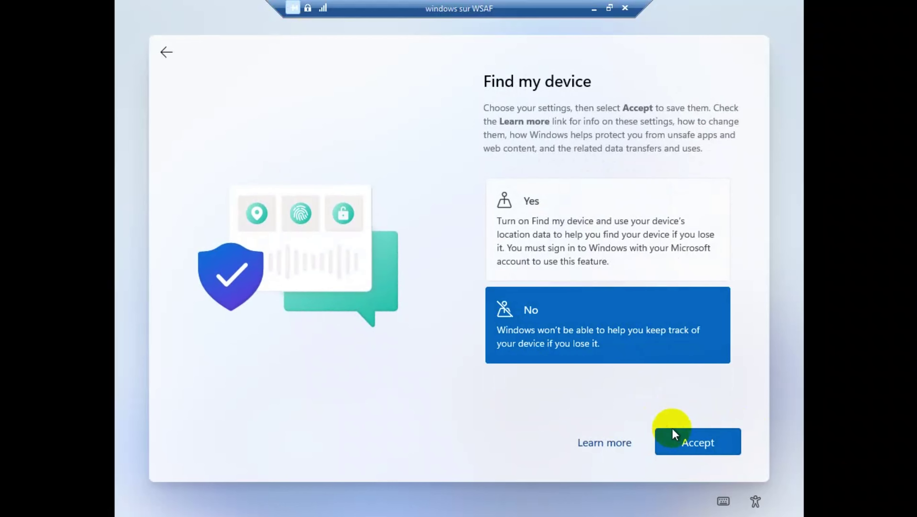
pyautogui.click(674, 436)
# Step: Limit diagnostic data sent to Microsoft to Required only and decline improving inking and typing
pyautogui.scroll(-3, 573, 351)
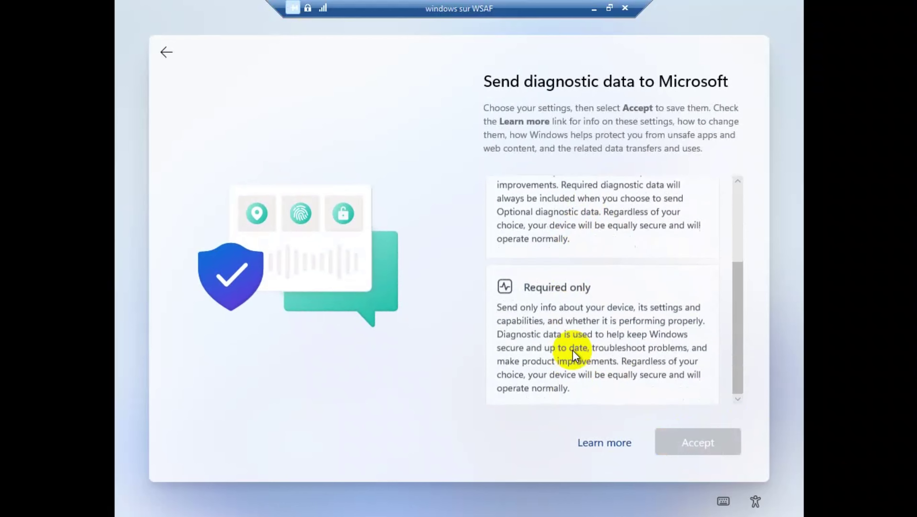
pyautogui.click(612, 329)
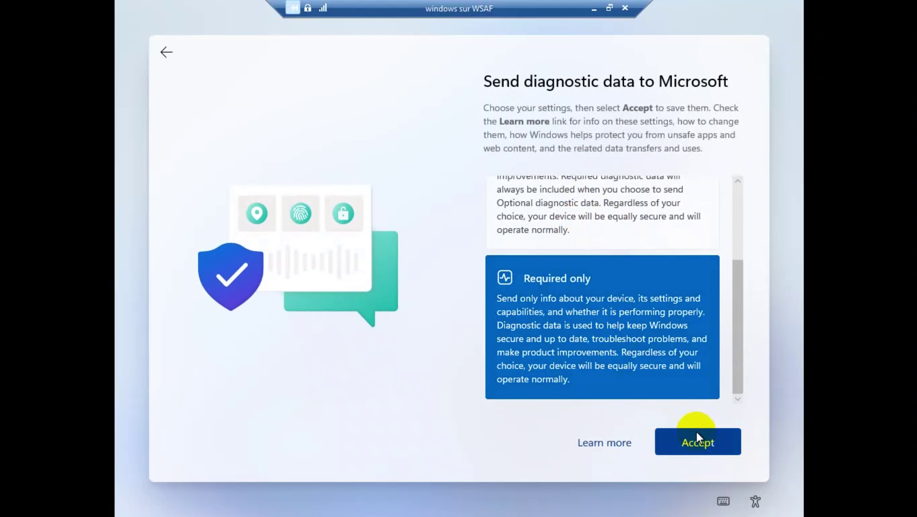
pyautogui.click(698, 441)
pyautogui.click(646, 335)
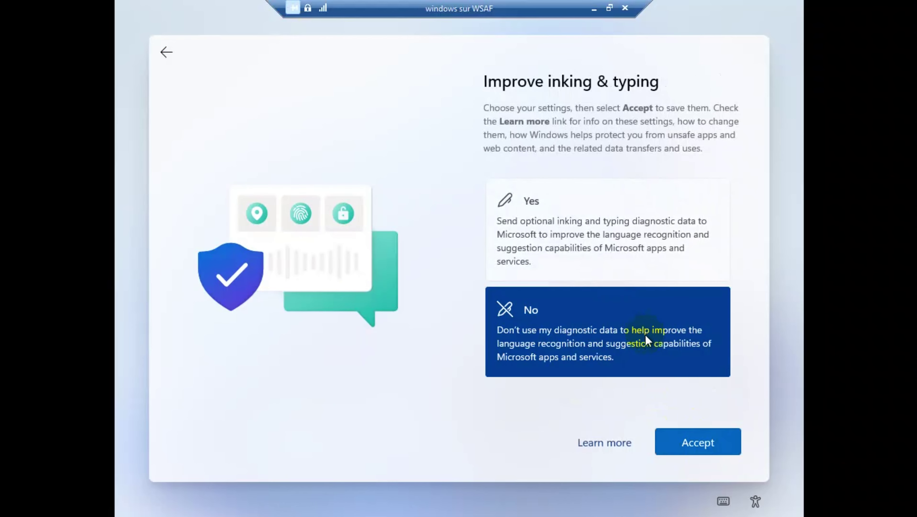
pyautogui.click(691, 446)
# Step: Decline tailored experiences with diagnostic data and decline letting apps use the advertising ID
pyautogui.click(615, 332)
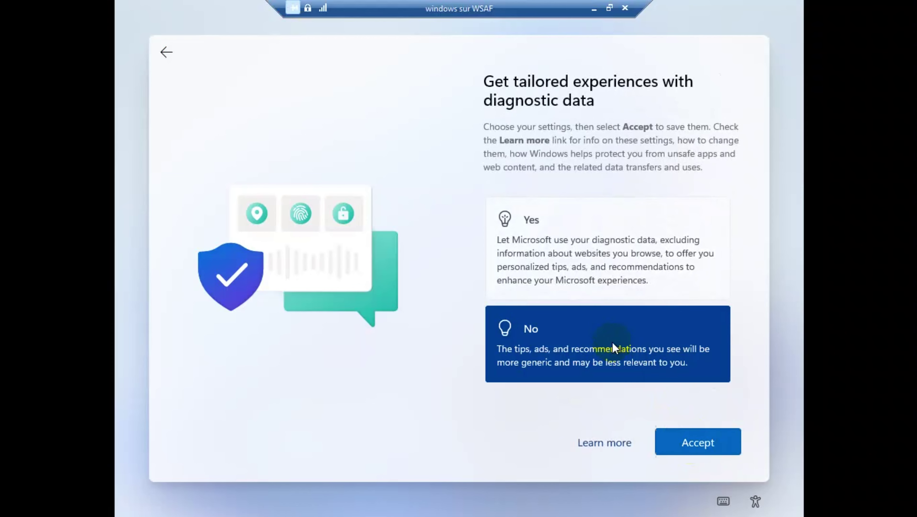
pyautogui.click(691, 440)
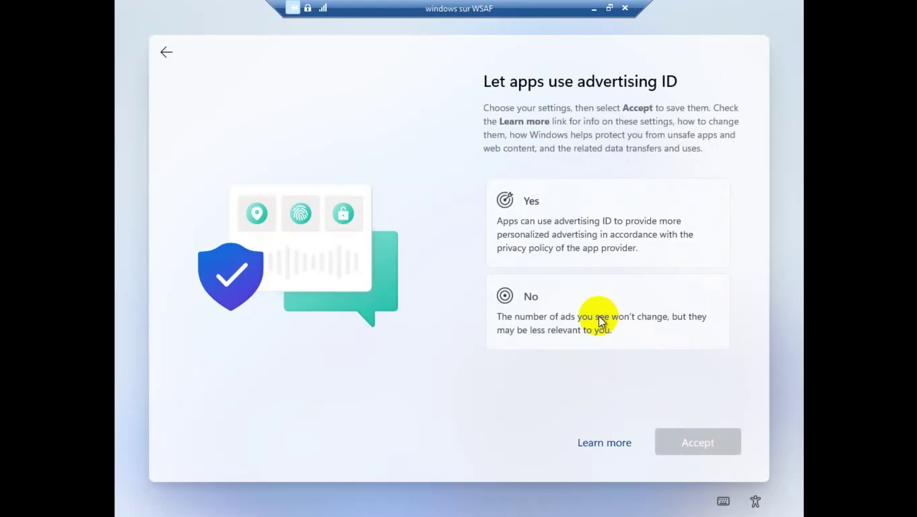
pyautogui.click(595, 319)
pyautogui.click(695, 447)
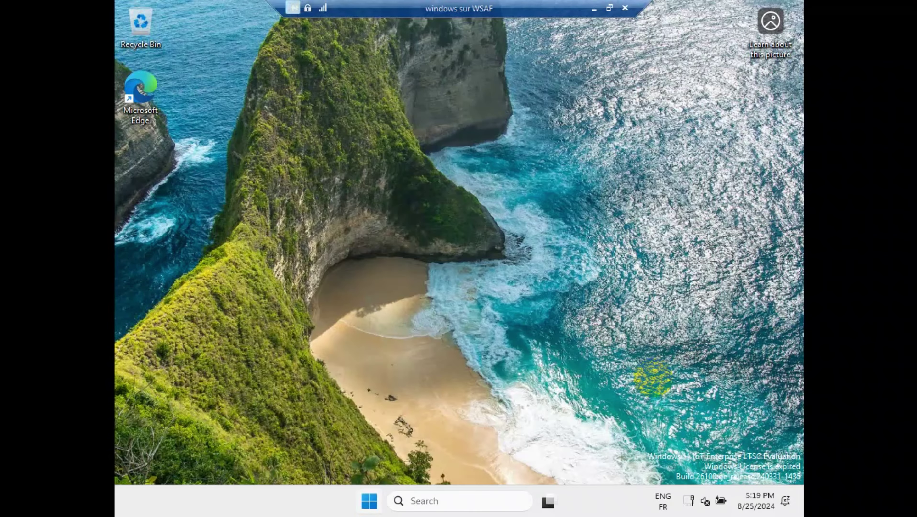
# Step: Connect to the virtual machine at 1366 by 768 pixels and sign in to the angleformation account
pyautogui.press('super')
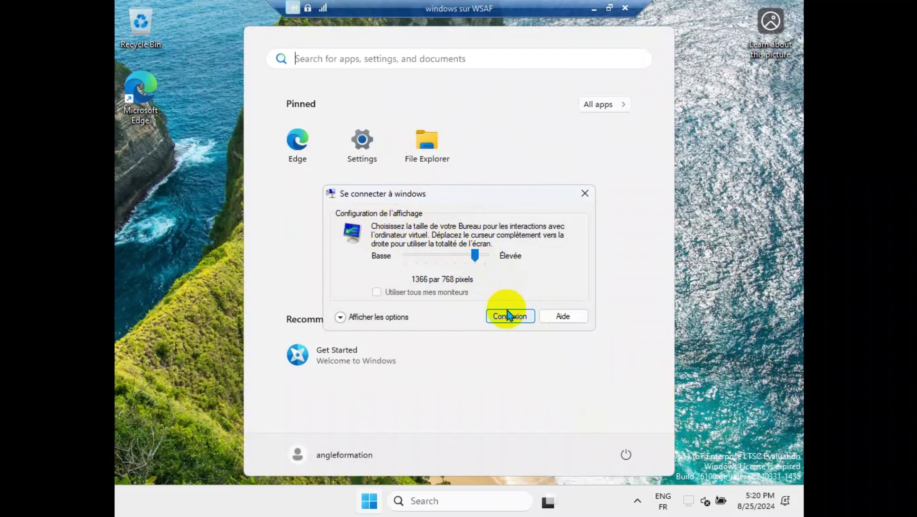
pyautogui.click(510, 316)
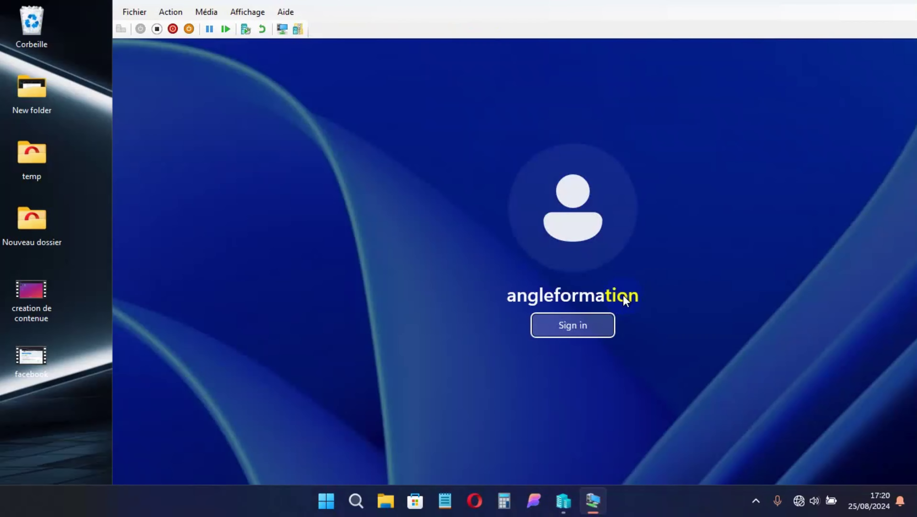
pyautogui.click(589, 327)
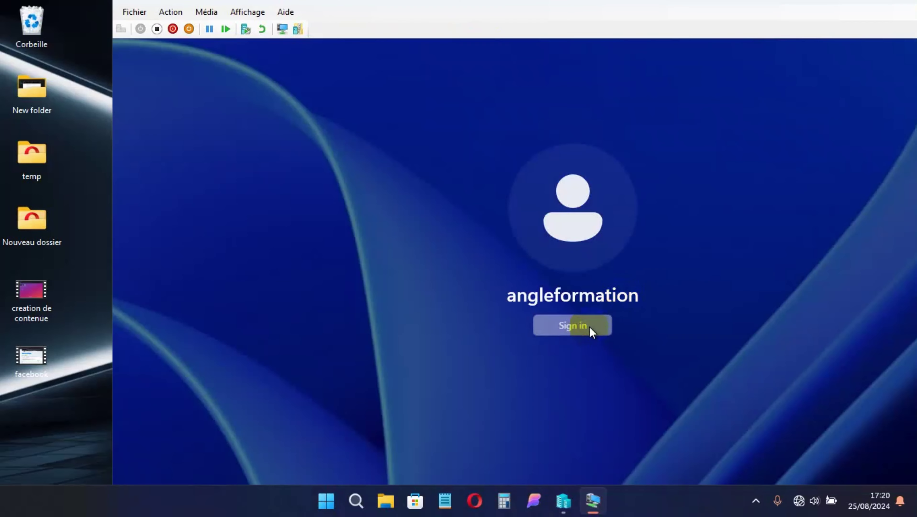
pyautogui.click(639, 248)
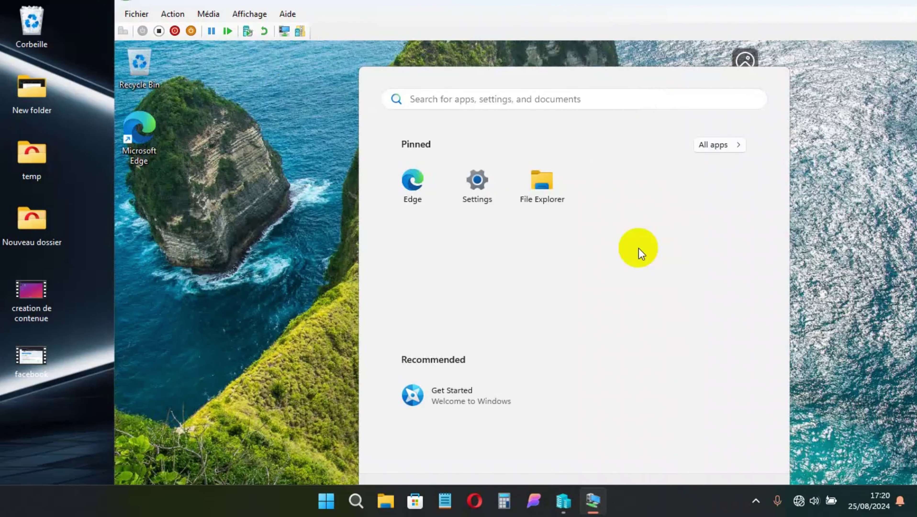
# Step: Switch the virtual machine window to full screen and close the guest's Start menu
pyautogui.click(257, 15)
pyautogui.click(257, 27)
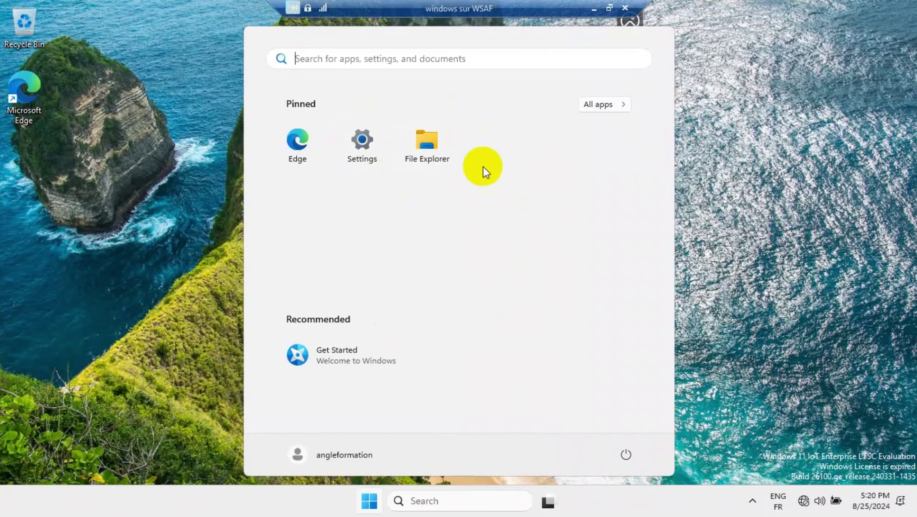
pyautogui.click(370, 501)
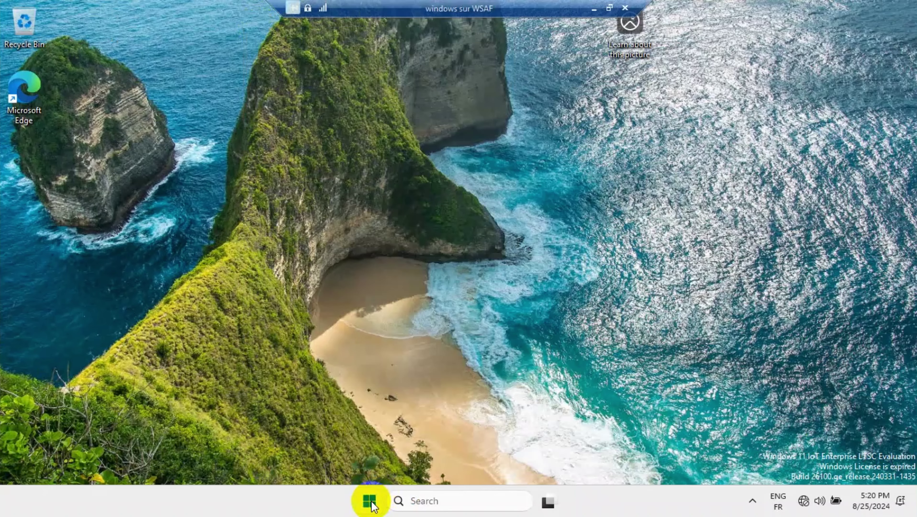
pyautogui.click(372, 503)
pyautogui.click(372, 502)
pyautogui.click(371, 503)
pyautogui.click(372, 502)
pyautogui.click(656, 399)
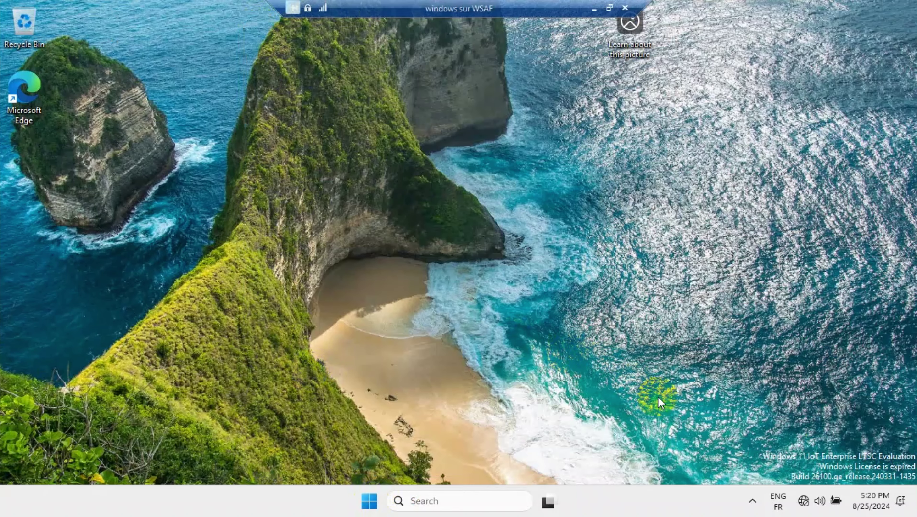
pyautogui.click(733, 445)
pyautogui.click(463, 286)
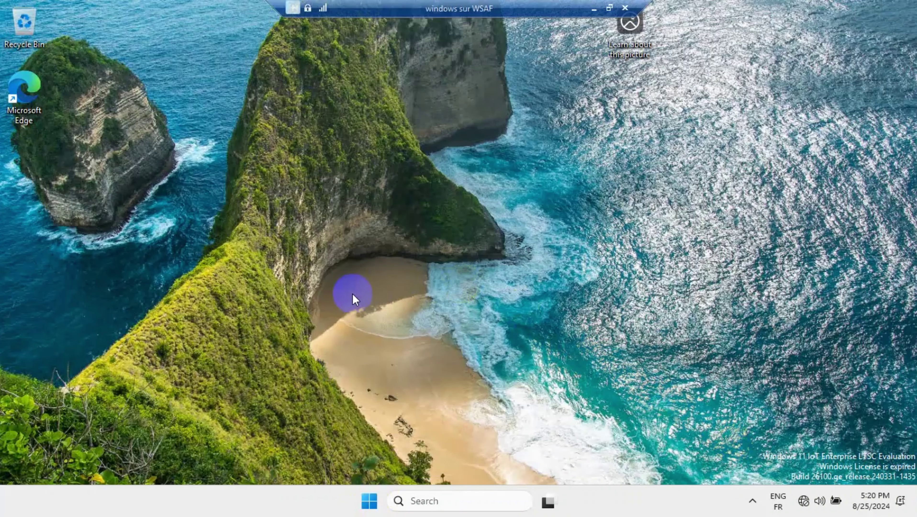
pyautogui.click(369, 501)
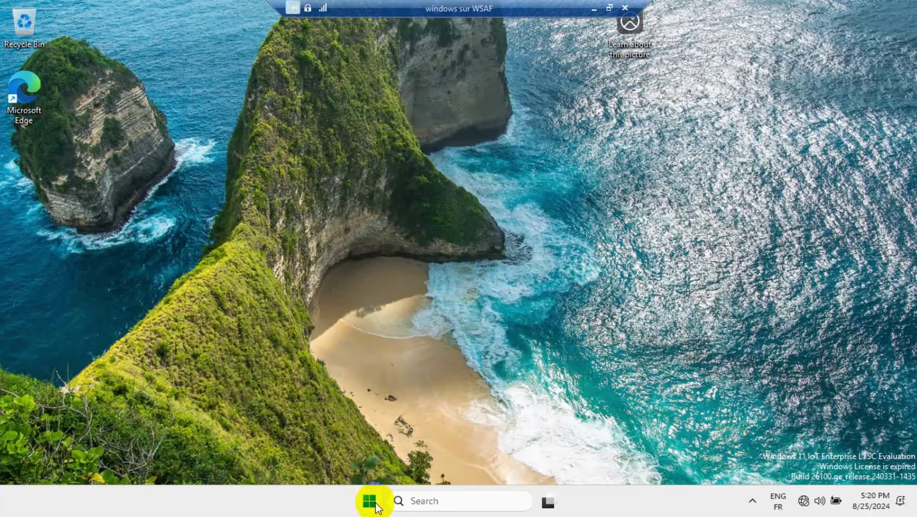
pyautogui.click(370, 501)
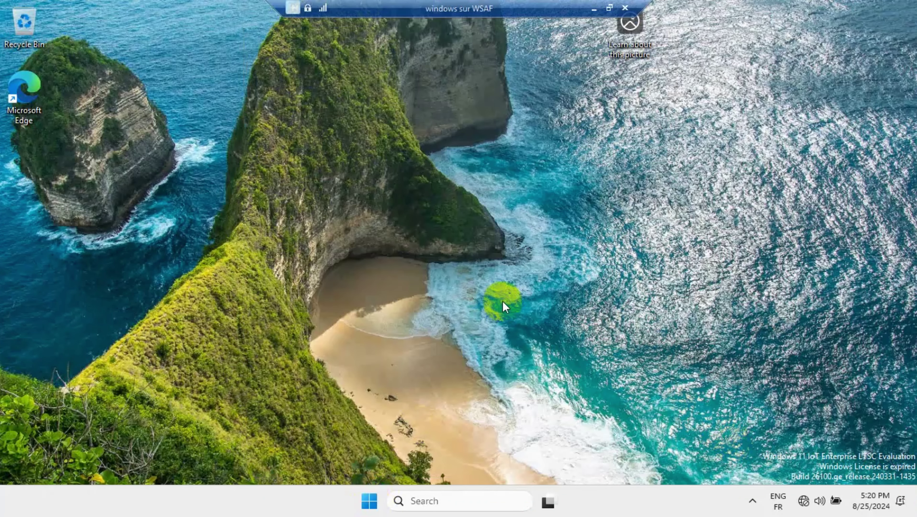
pyautogui.click(549, 506)
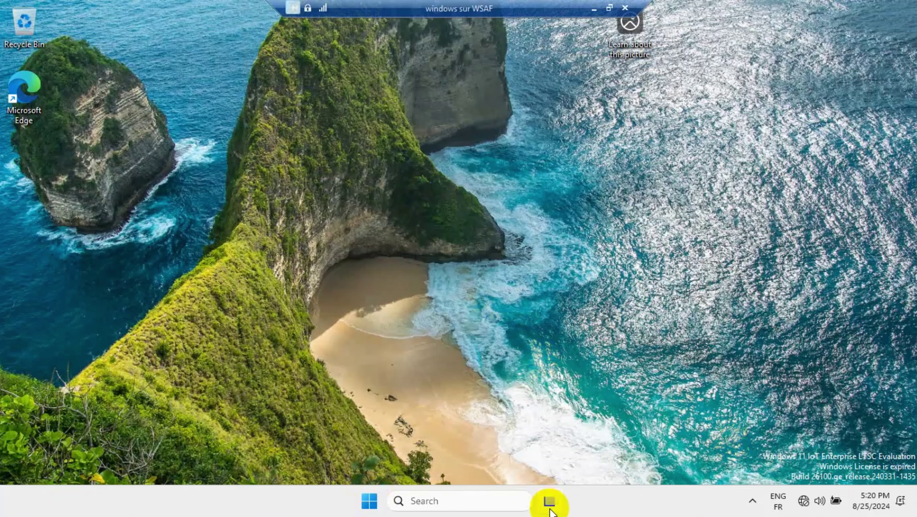
pyautogui.moveTo(550, 507)
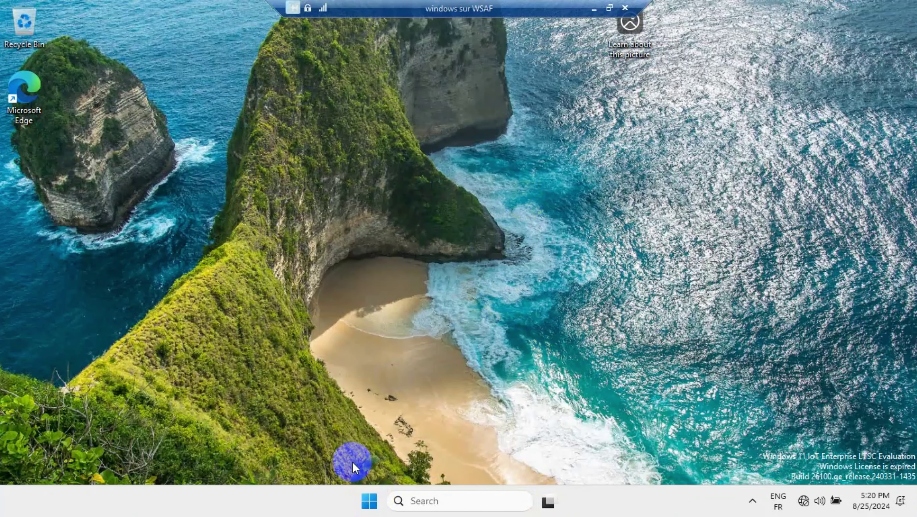
pyautogui.click(369, 502)
pyautogui.click(371, 505)
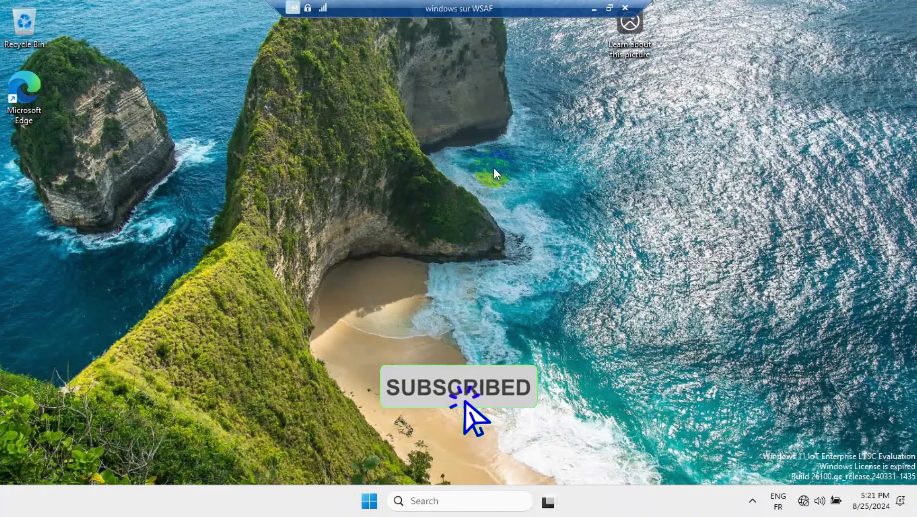
# Step: Shut down the Windows virtual machine
pyautogui.click(370, 501)
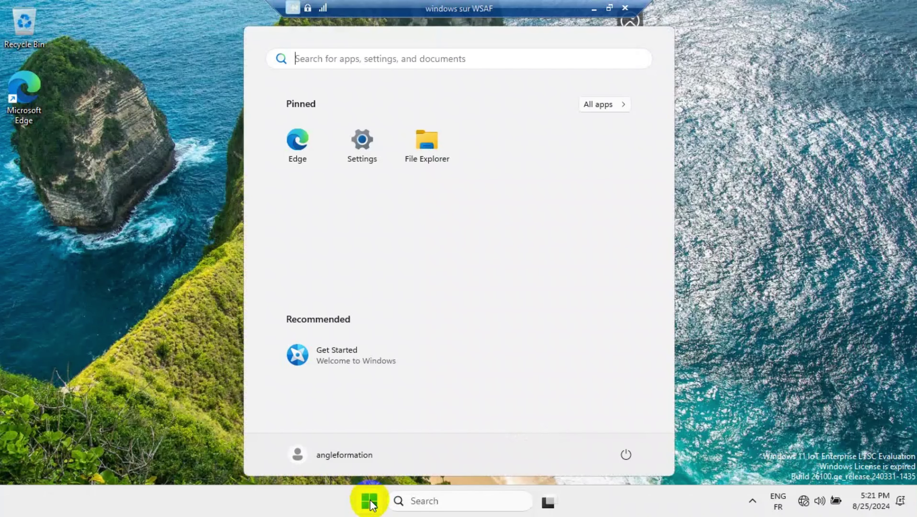
pyautogui.click(633, 459)
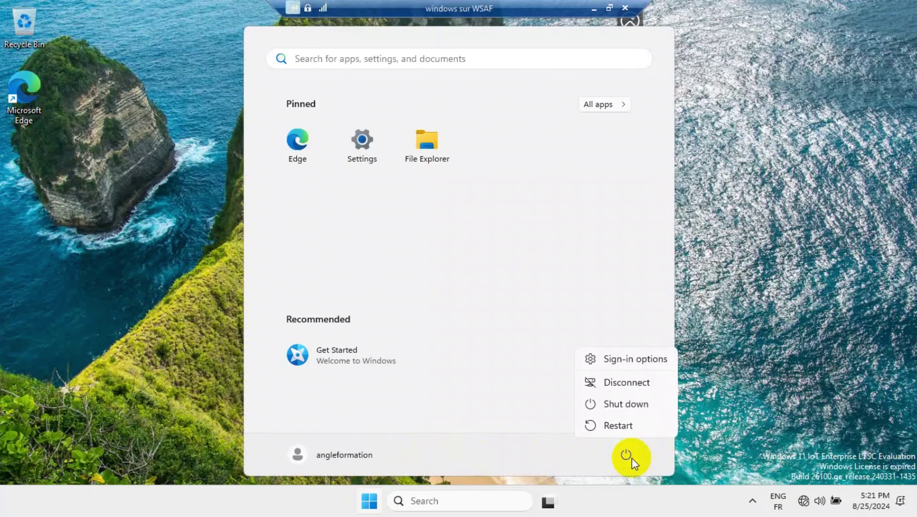
pyautogui.click(641, 408)
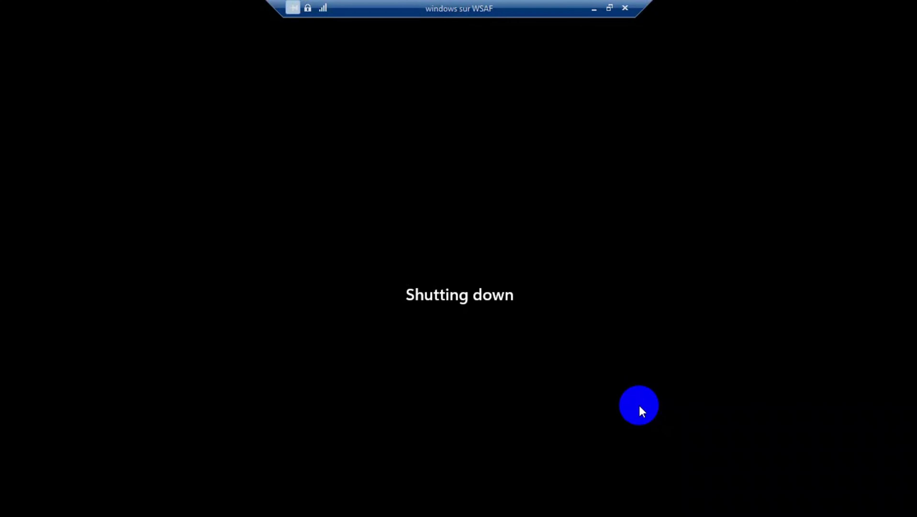